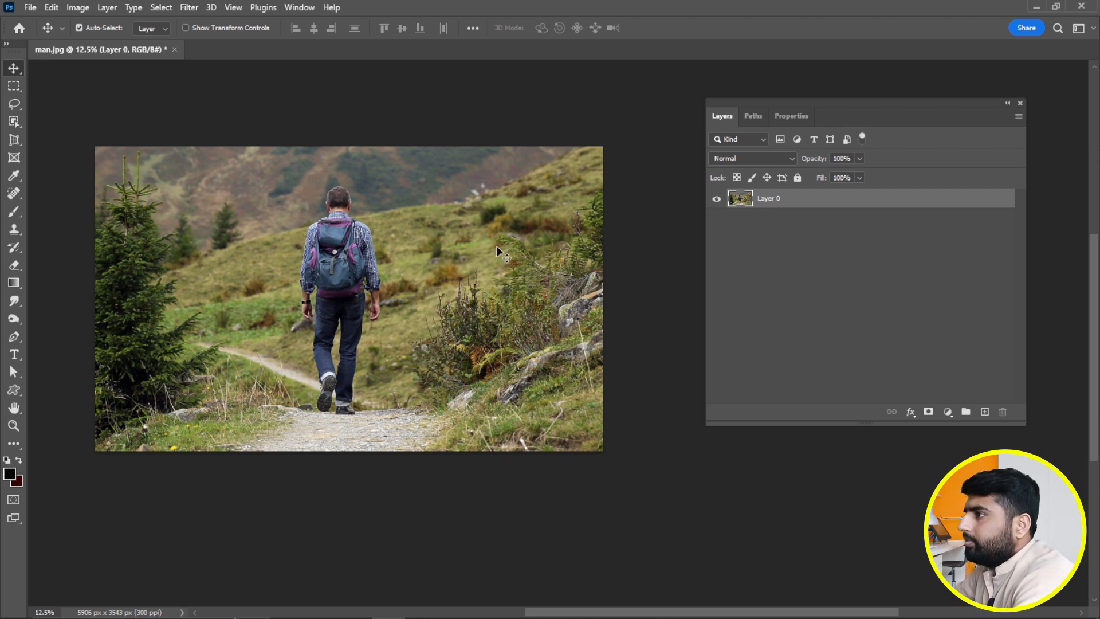
# - Remove the background around the man on Layer 0 with the Remove Background quick action
pyautogui.click(792, 118)
pyautogui.moveTo(848, 113); pyautogui.dragTo(847, 111)
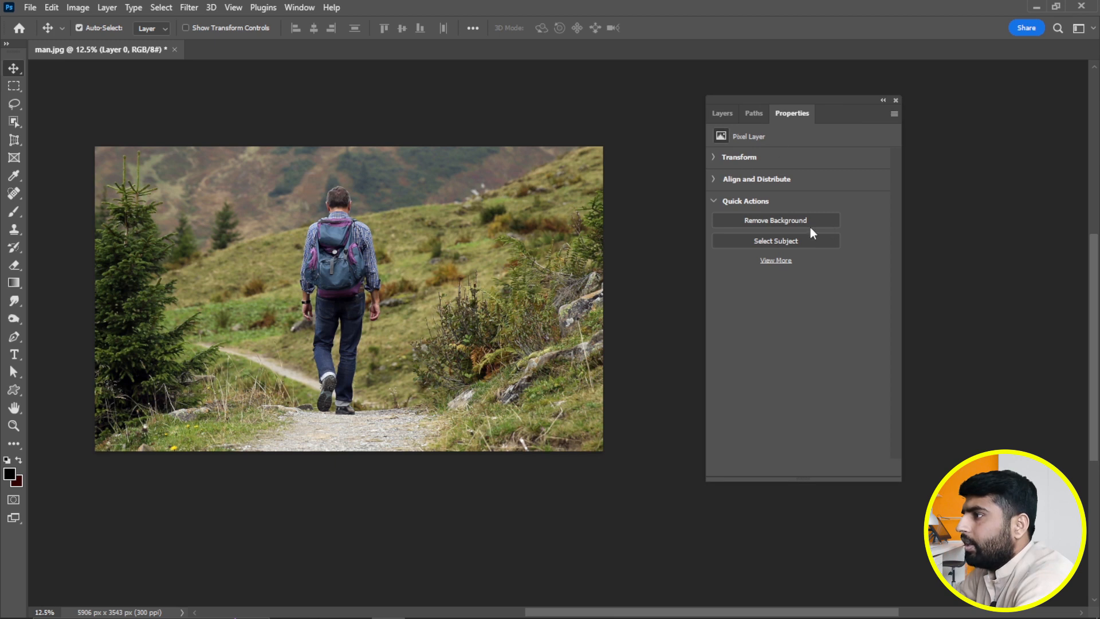
pyautogui.click(786, 220)
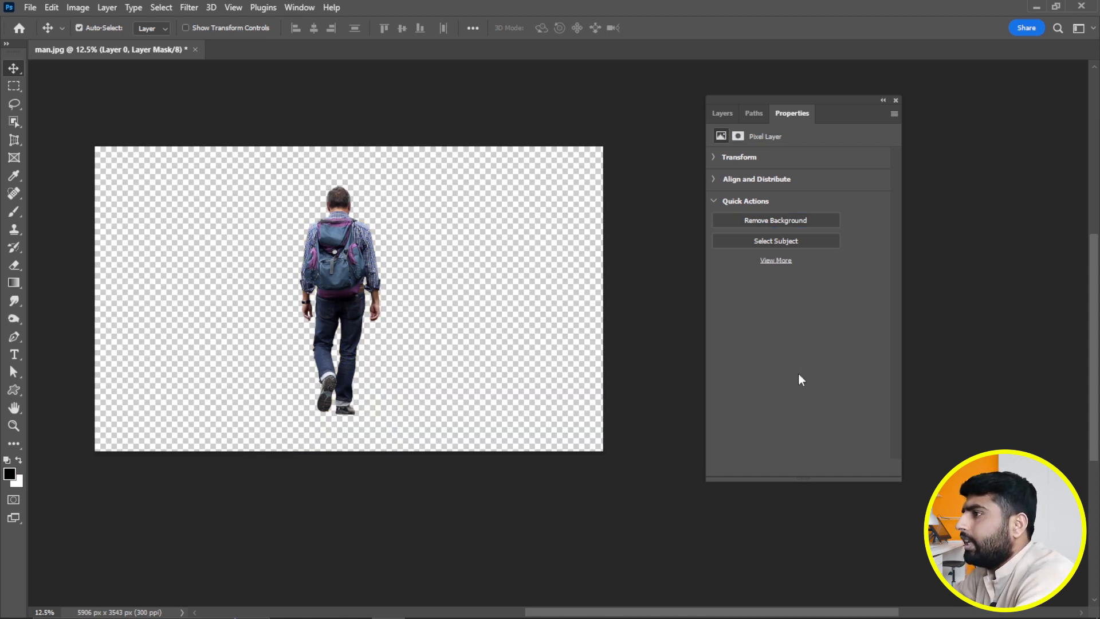
# - Inspect Layer 0's layer mask and its mask properties, and bring up the History panel
pyautogui.click(718, 114)
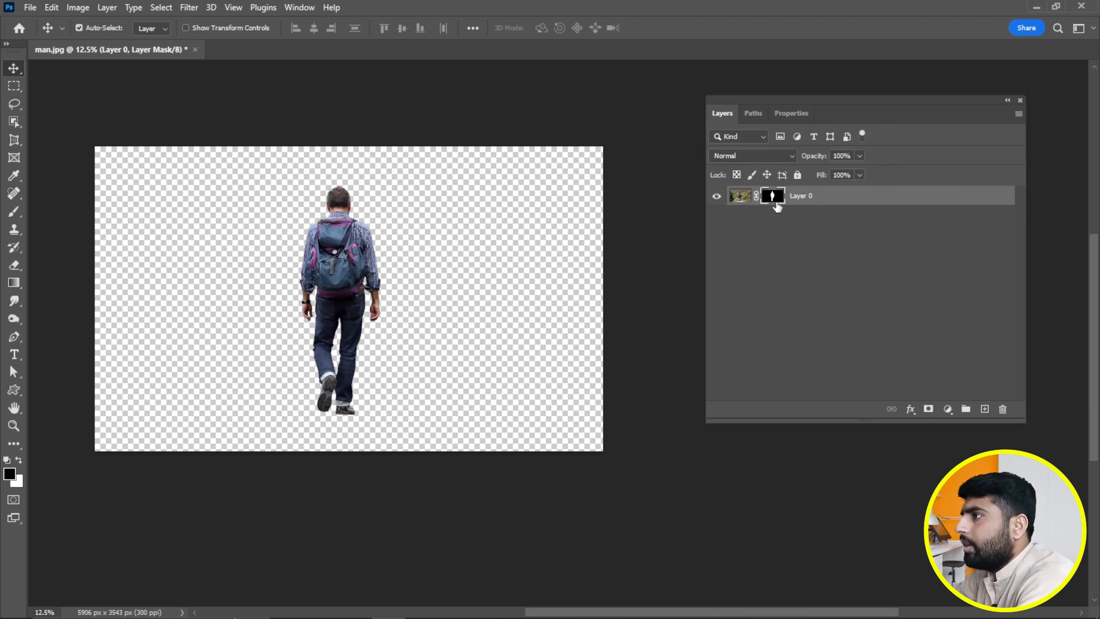
pyautogui.click(791, 114)
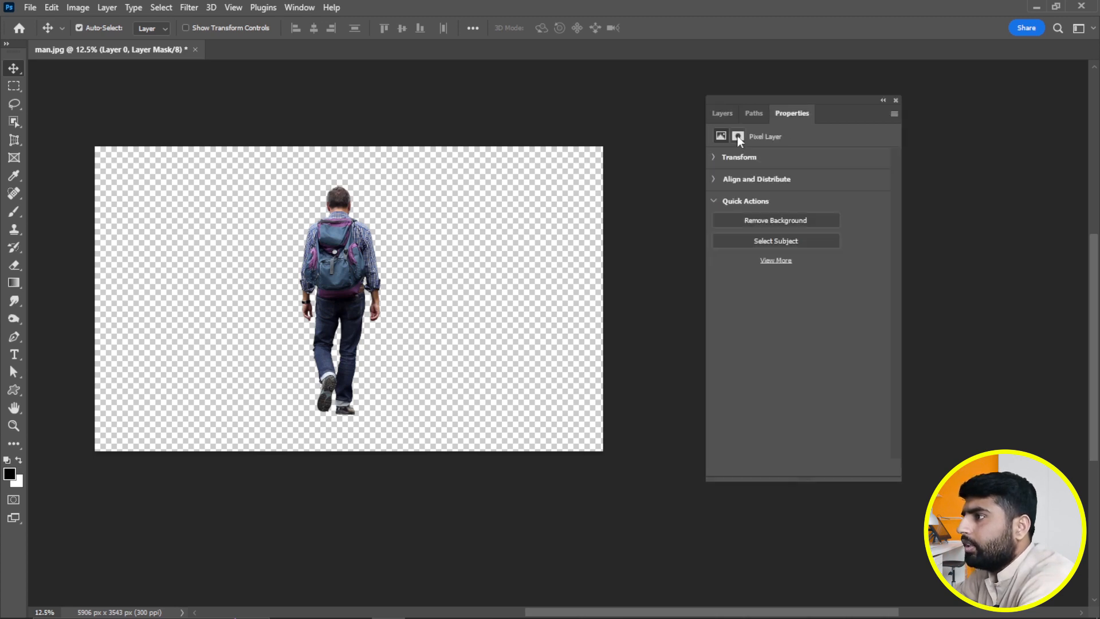
pyautogui.click(738, 136)
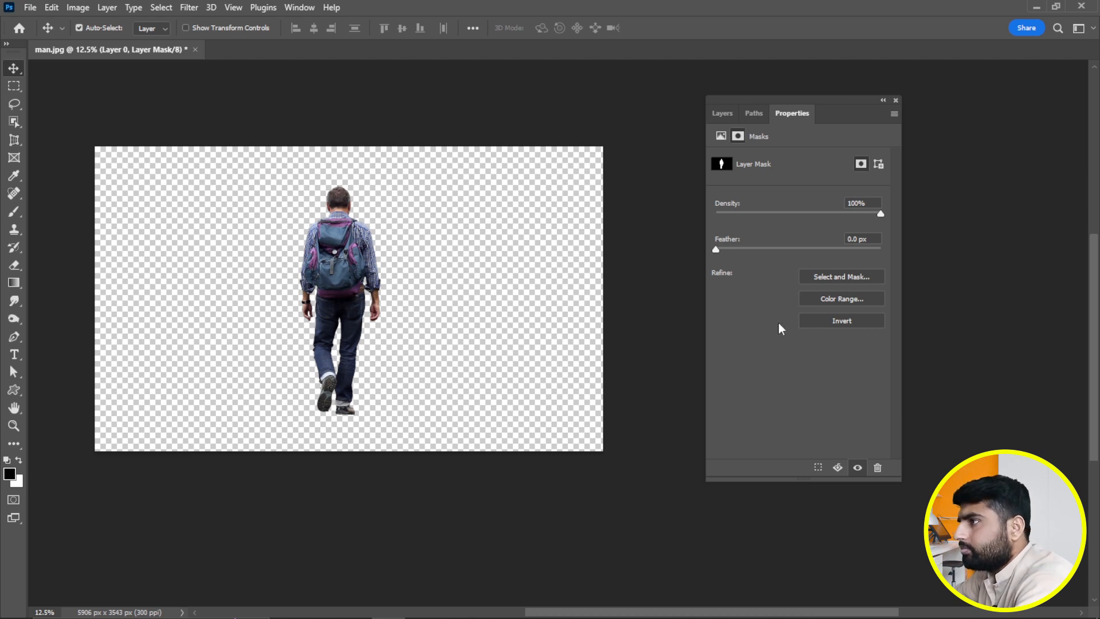
pyautogui.click(722, 113)
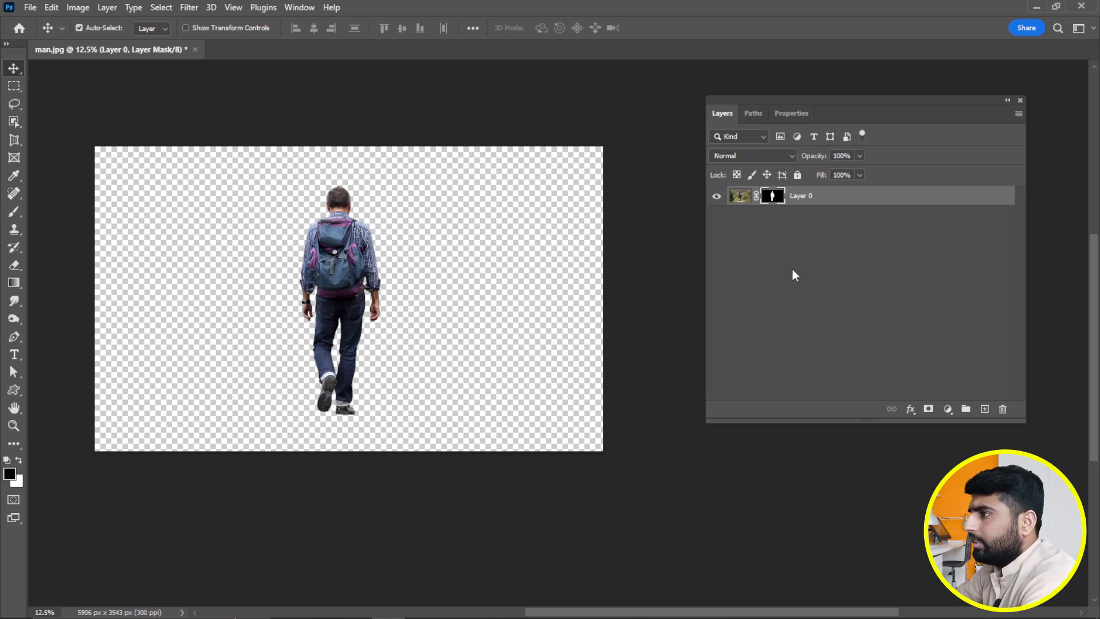
pyautogui.press('F9')
pyautogui.click(722, 113)
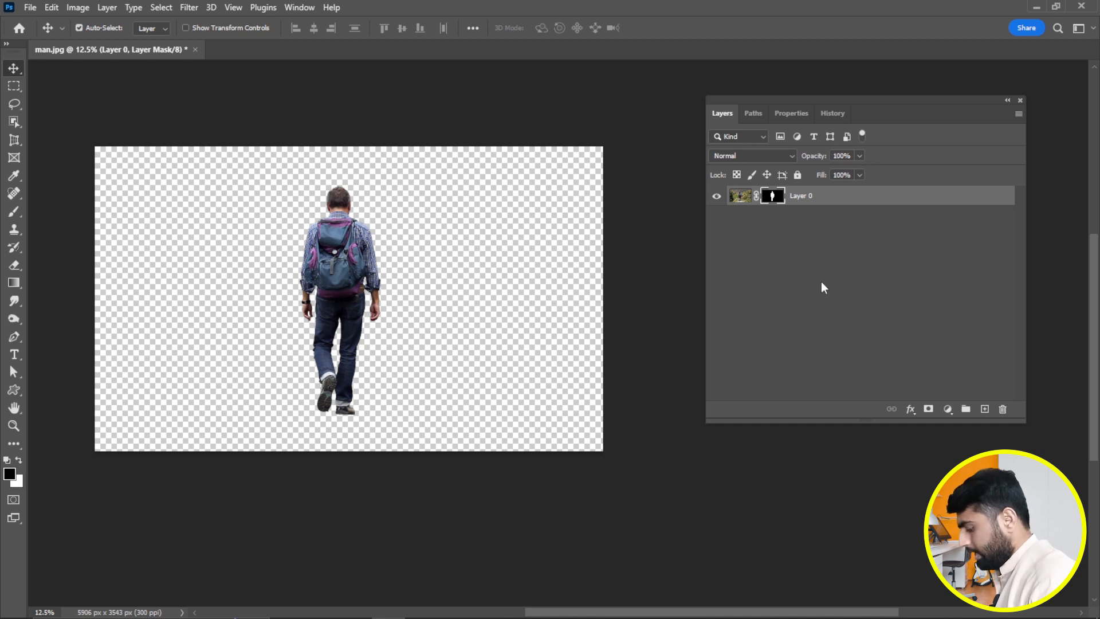
# - Add a new layer beneath Layer 0 and fill it with black to check the cutout's edges
pyautogui.hotkey('ctrl', 'shift', 'n')
pyautogui.press('Return')
pyautogui.hotkey('ctrl', '[')
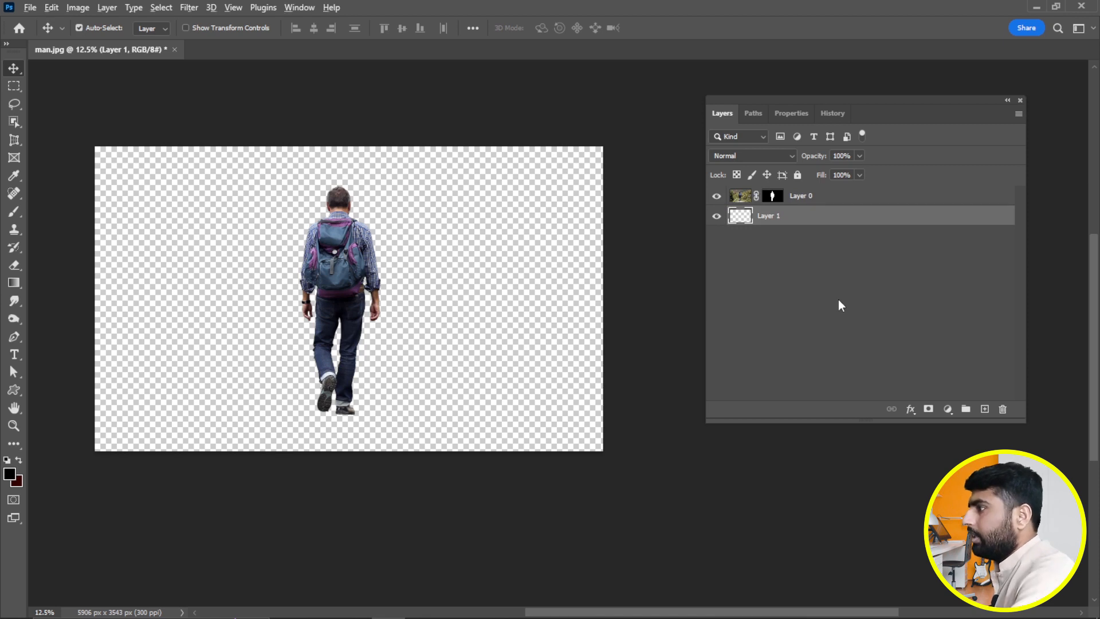
pyautogui.hotkey('alt', 'BackSpace')
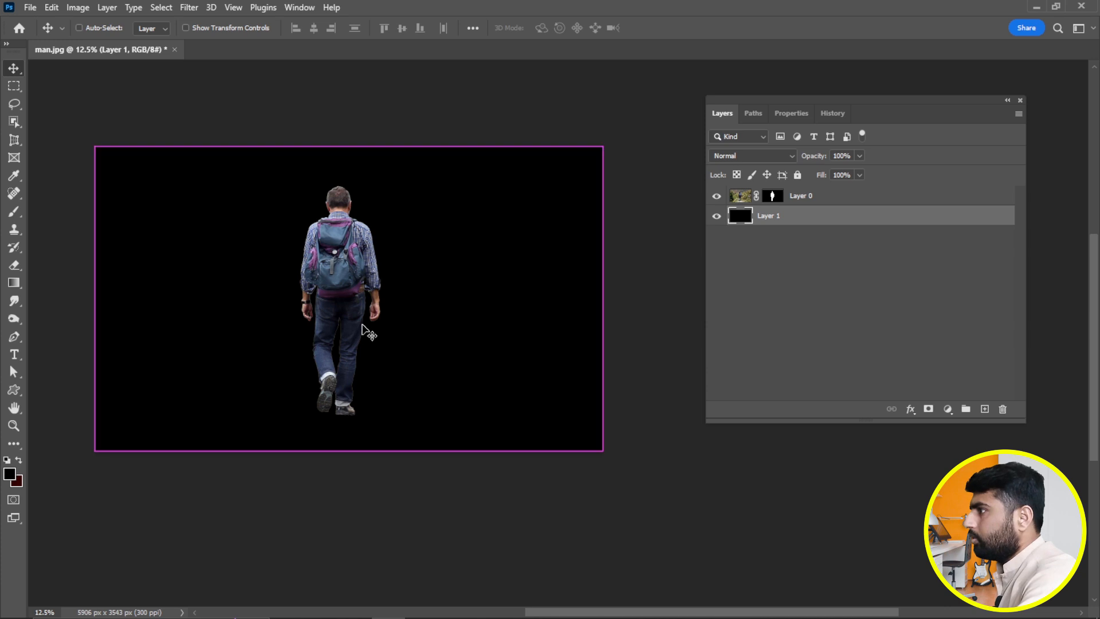
pyautogui.hotkey('ctrl', 'space')
pyautogui.moveTo(297, 211); pyautogui.dragTo(353, 322)
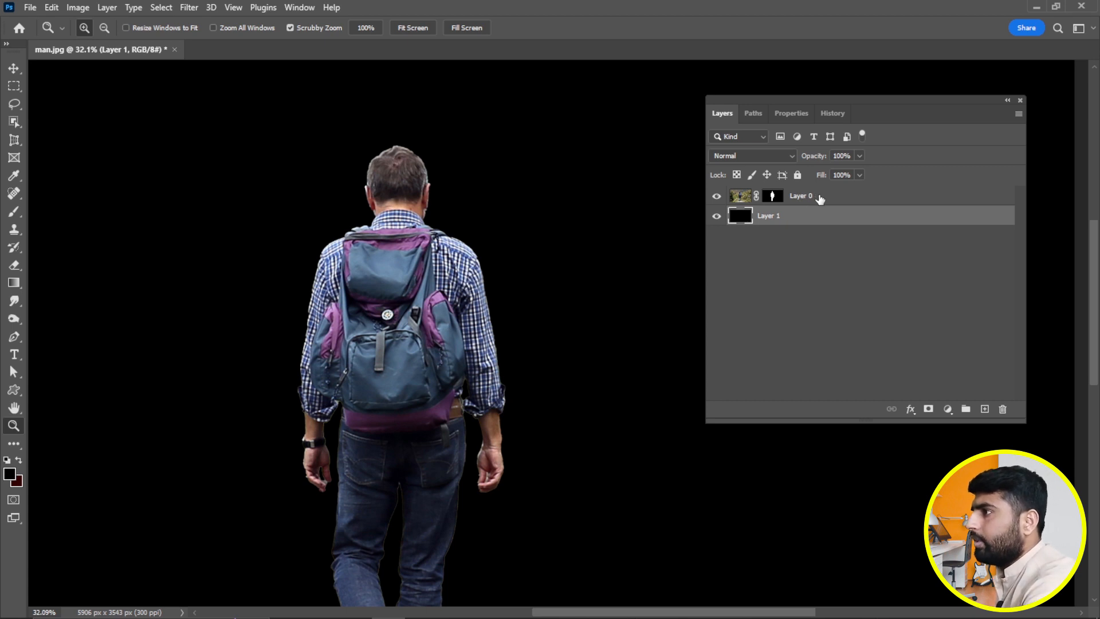
# - Revert the document to the Make Layer history state and move the Layers panel clear of the image
pyautogui.click(833, 113)
pyautogui.click(768, 154)
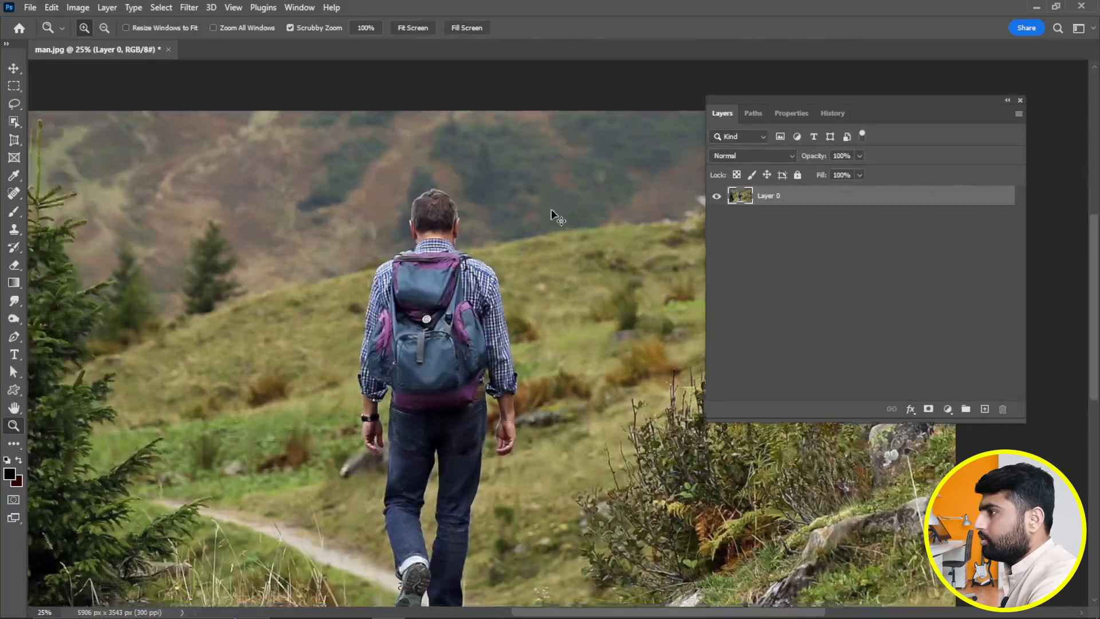
pyautogui.hotkey('ctrl', '-')
pyautogui.press('h')
pyautogui.moveTo(552, 261); pyautogui.dragTo(445, 202)
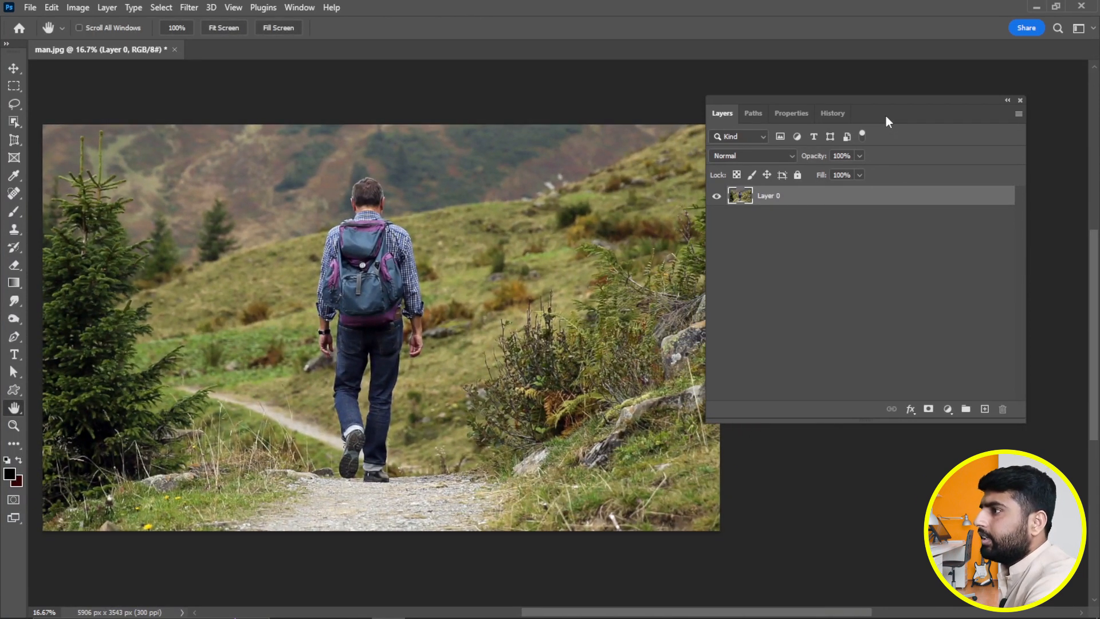
pyautogui.moveTo(890, 116); pyautogui.dragTo(930, 118)
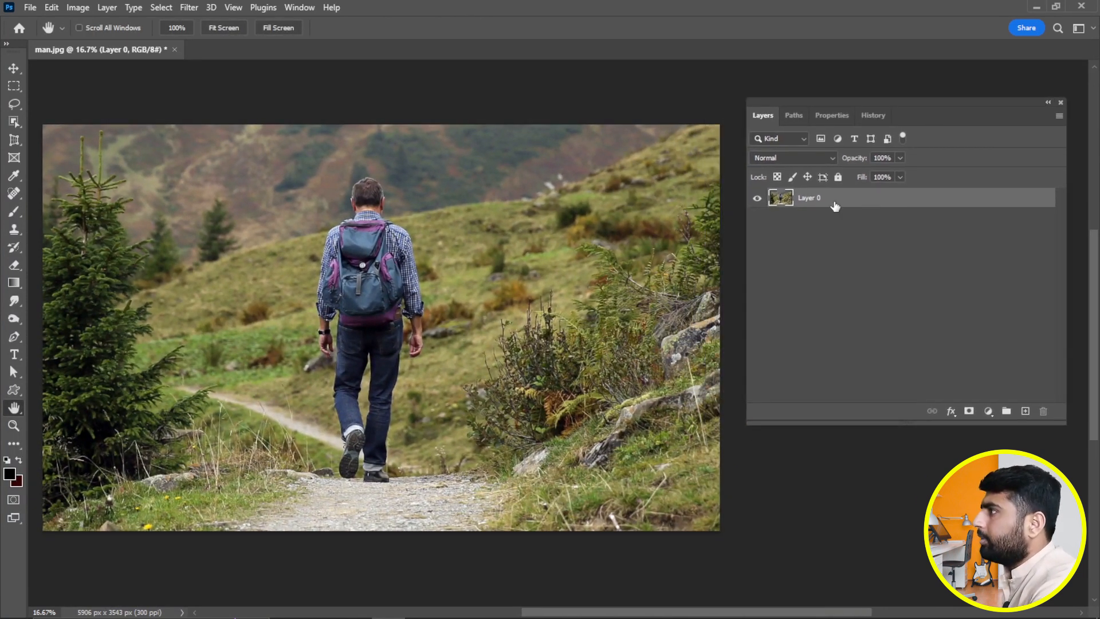
# - Select the man with the Subject command, try deleting the selected pixels, and undo the deletion
pyautogui.click(161, 7)
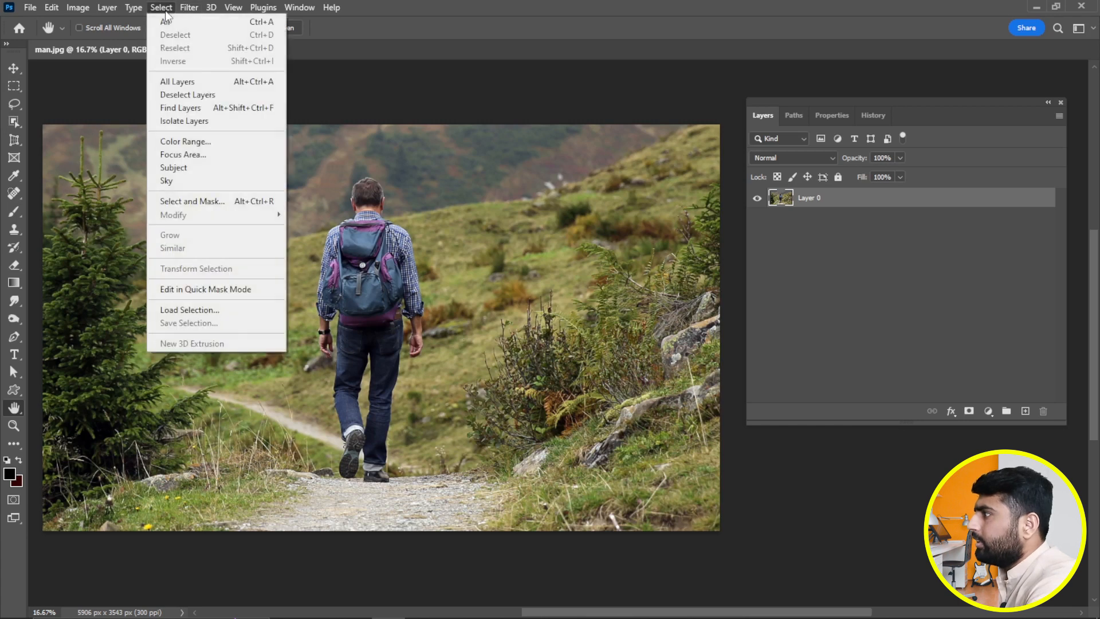
pyautogui.click(172, 168)
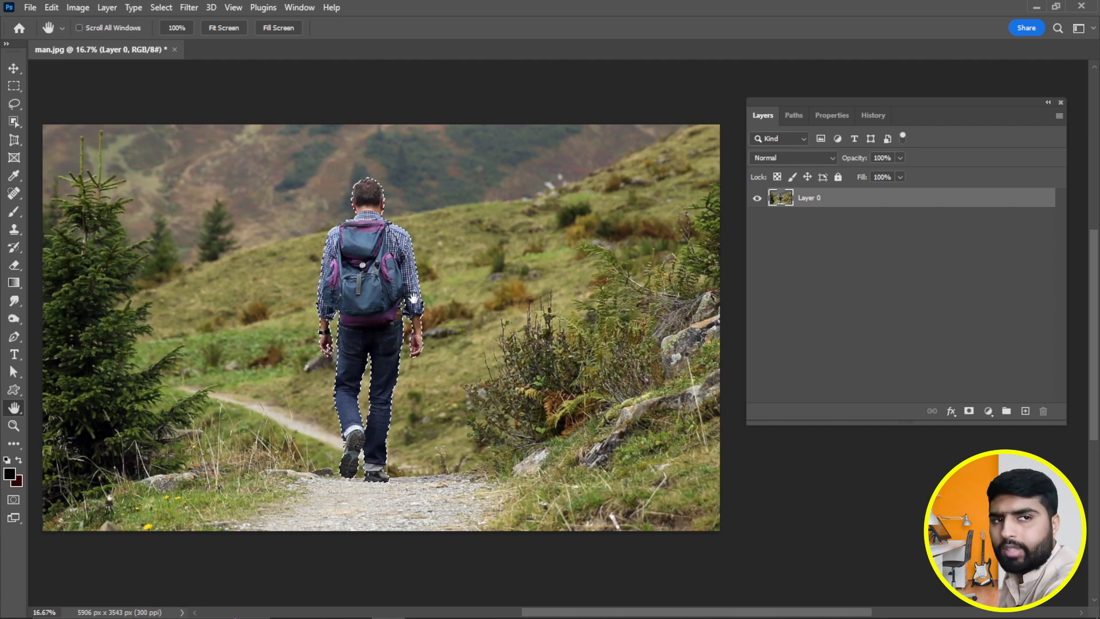
pyautogui.press('Delete')
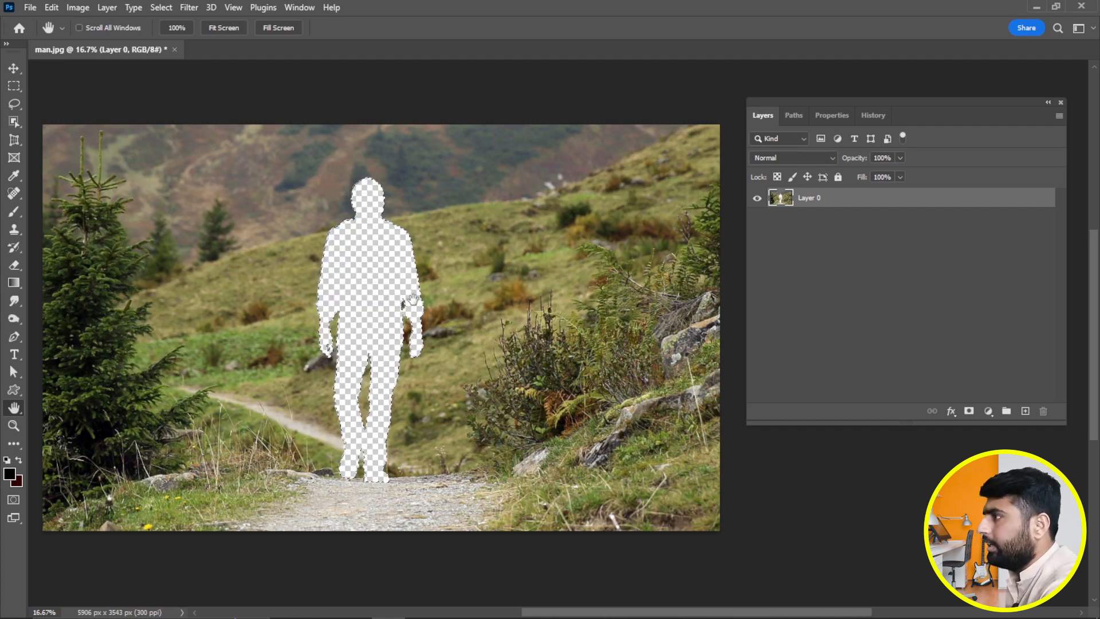
pyautogui.hotkey('ctrl', 'z')
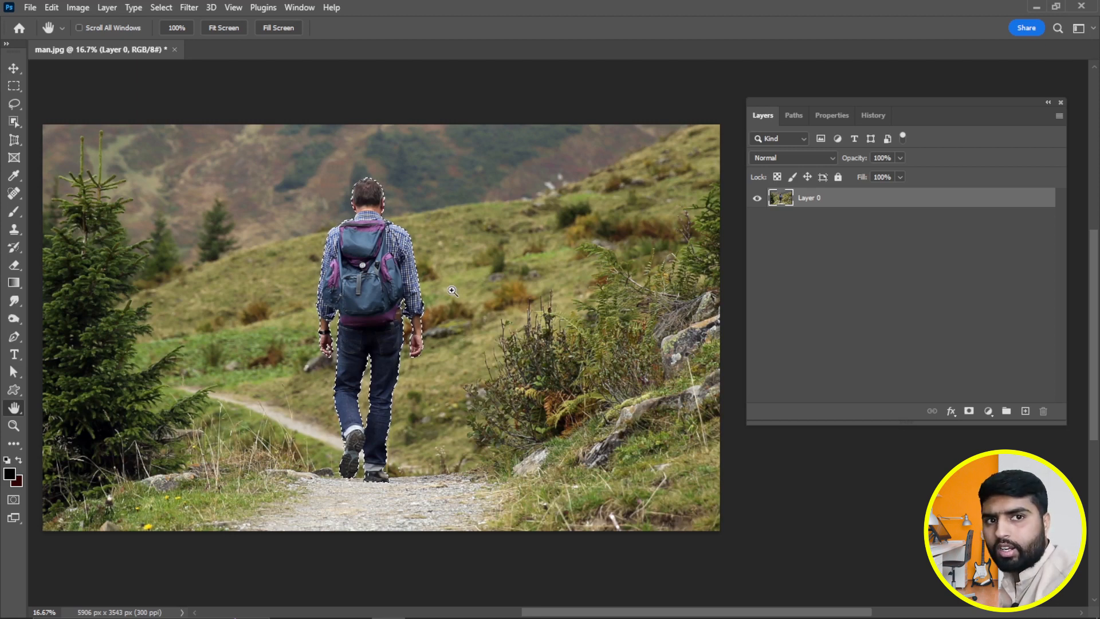
# - Invert the selection of the man, delete the background pixels from Layer 0, and deselect
pyautogui.hotkey('ctrl', 'shift', 'i')
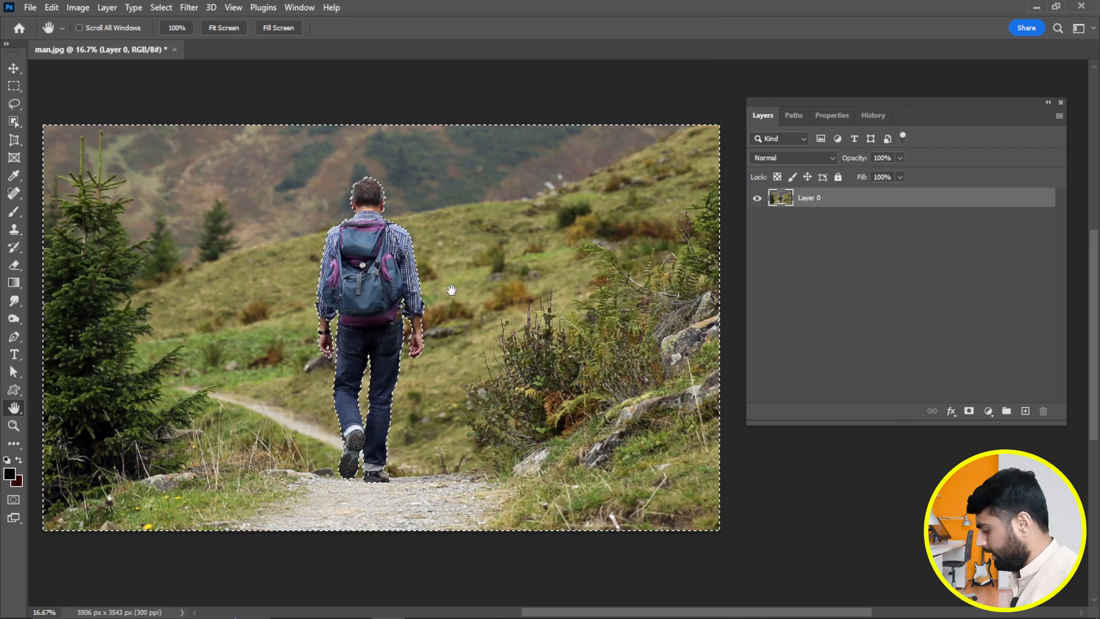
pyautogui.press('Delete')
pyautogui.hotkey('ctrl', 'd')
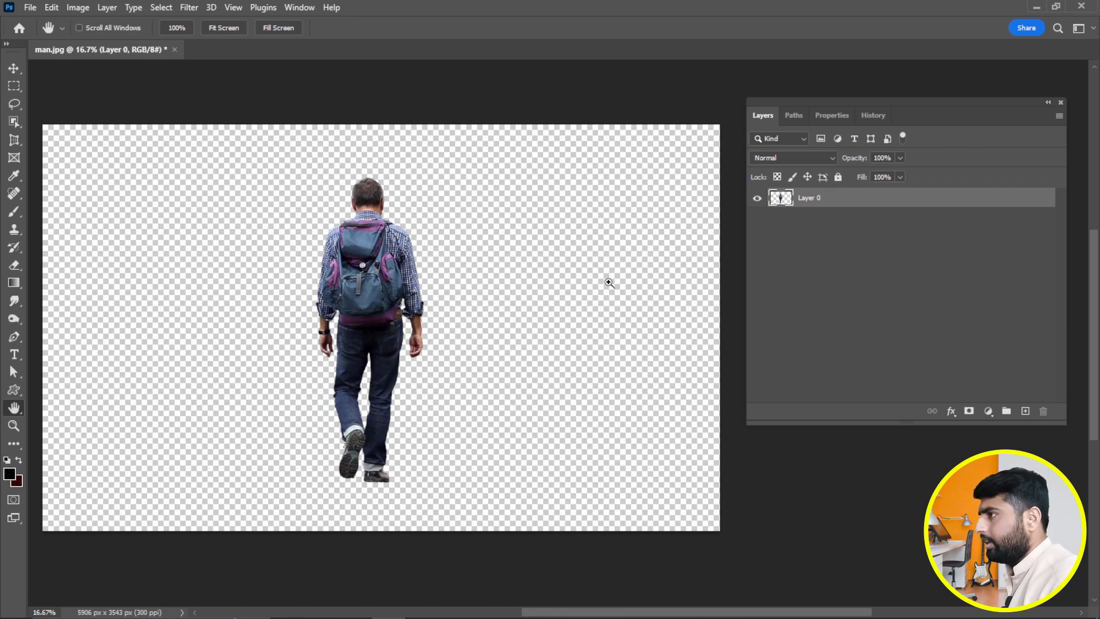
# - Add a new layer, fill it with black, and place it beneath Layer 0
pyautogui.hotkey('ctrl', 'shift', 'n')
pyautogui.press('Return')
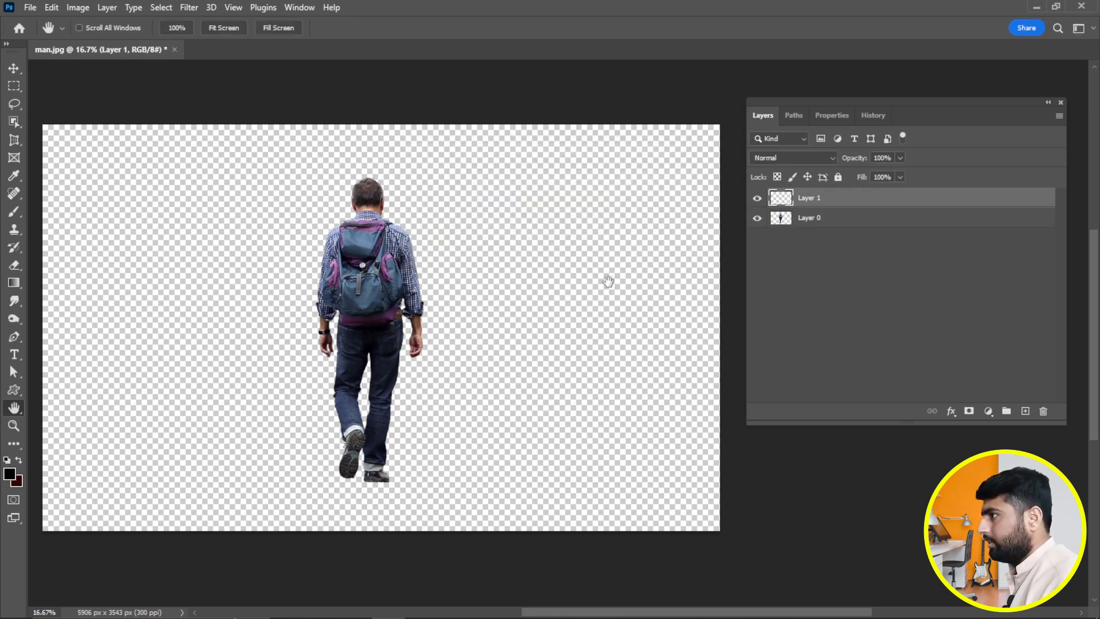
pyautogui.hotkey('alt', 'BackSpace')
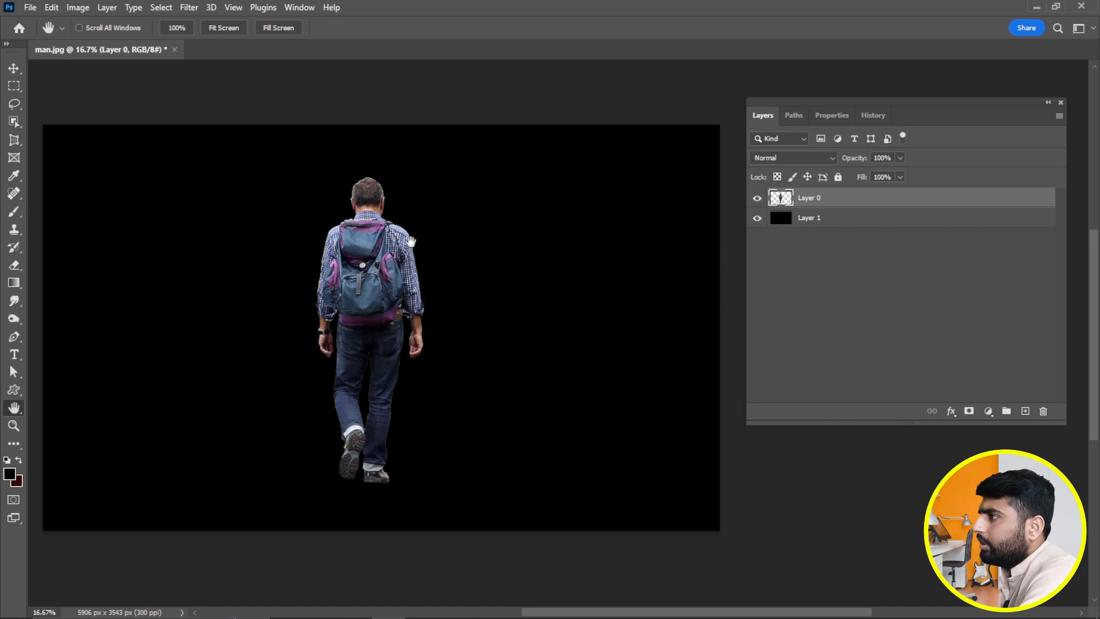
# - Load Layer 0's pixels as a selection and add a layer mask to Layer 0 from it
pyautogui.rightClick(783, 201)
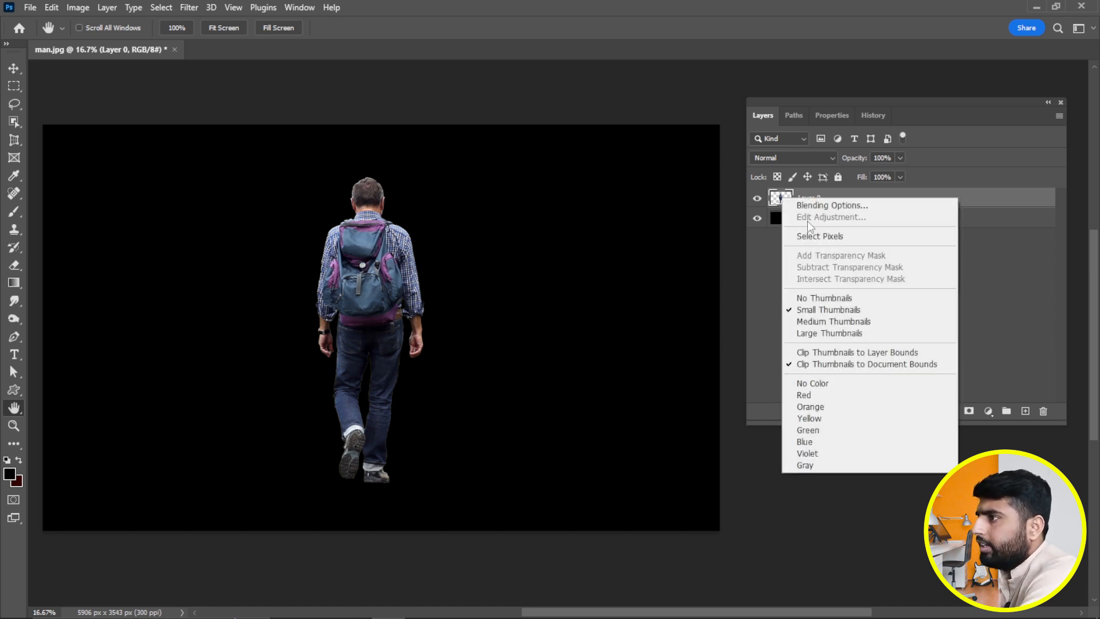
pyautogui.click(819, 237)
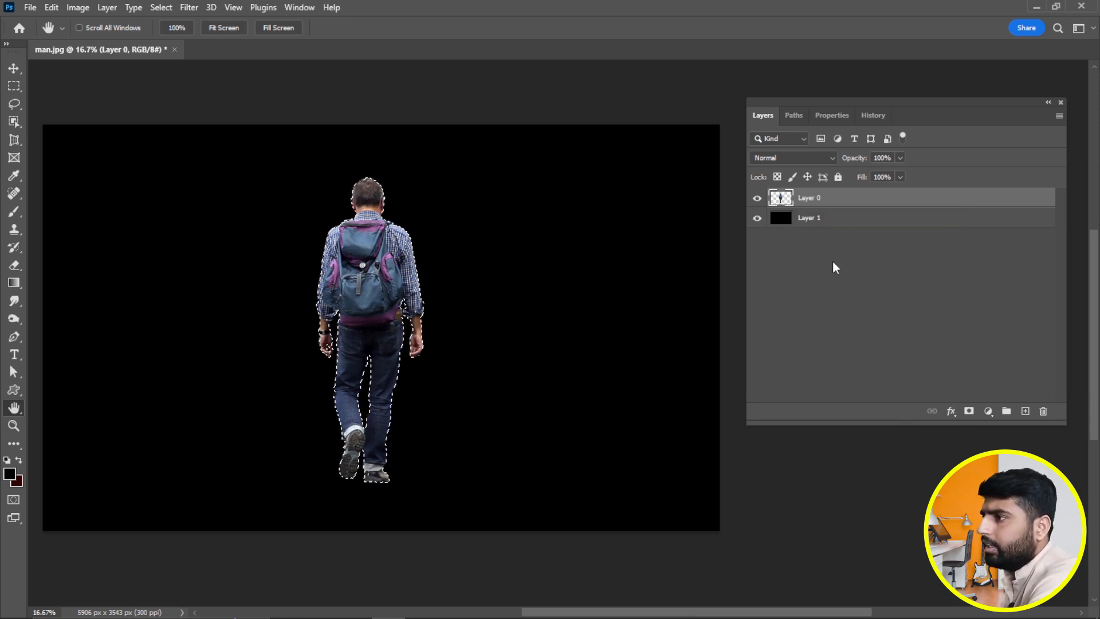
pyautogui.click(969, 411)
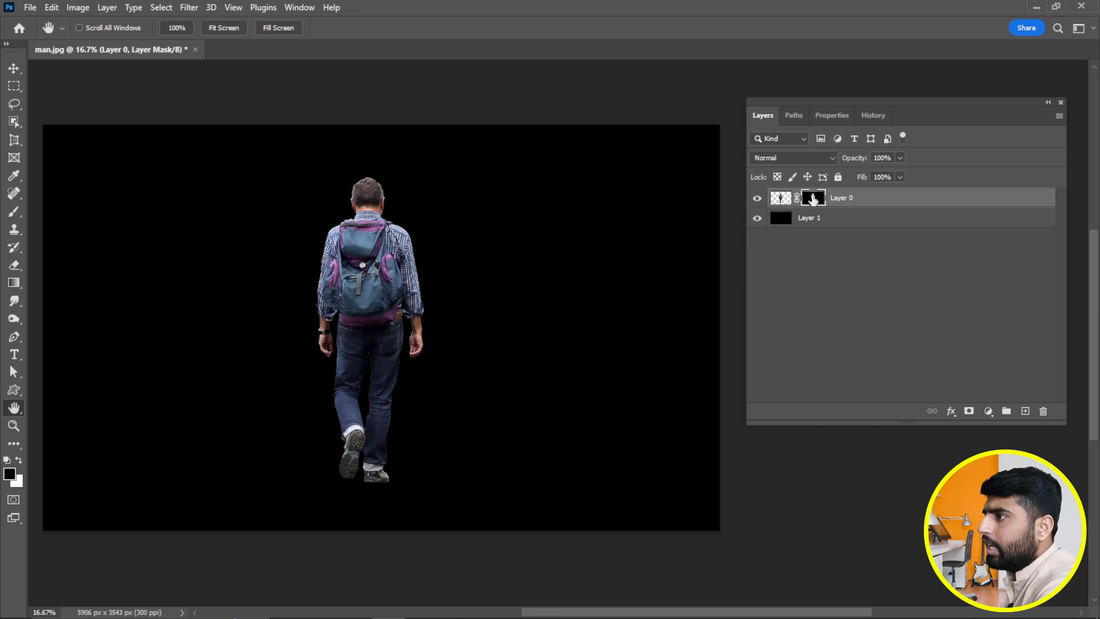
# - Shrink Layer 0's mask with the Minimum filter at a 6-pixel radius, preserving Squareness
pyautogui.click(189, 8)
pyautogui.moveTo(210, 302)
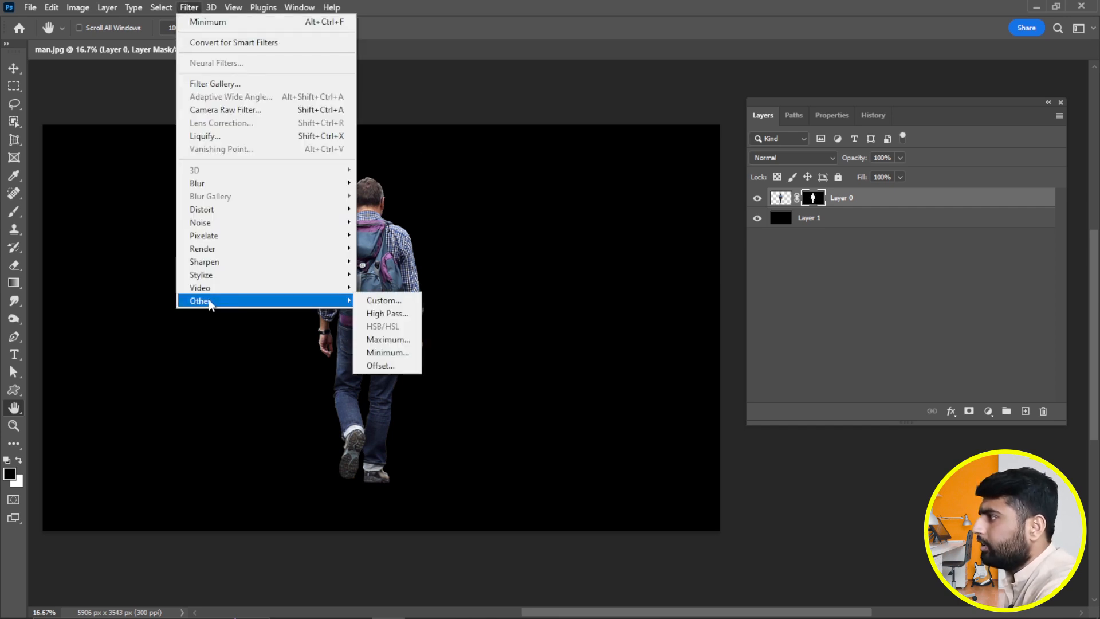
pyautogui.click(387, 353)
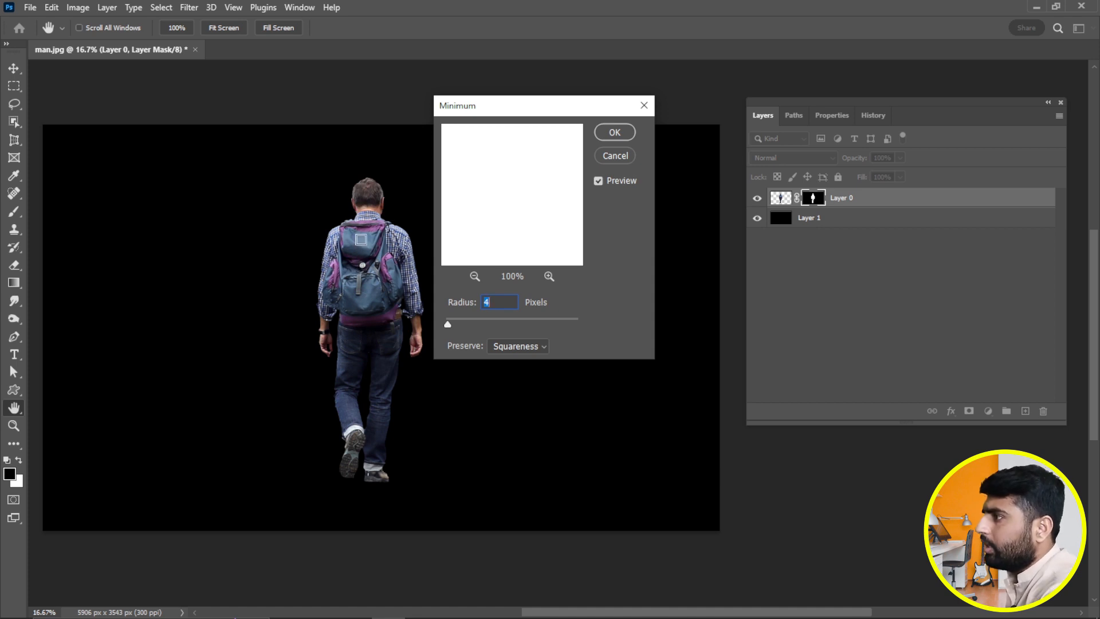
pyautogui.scroll(1, 512, 302)
pyautogui.scroll(1, 511, 302)
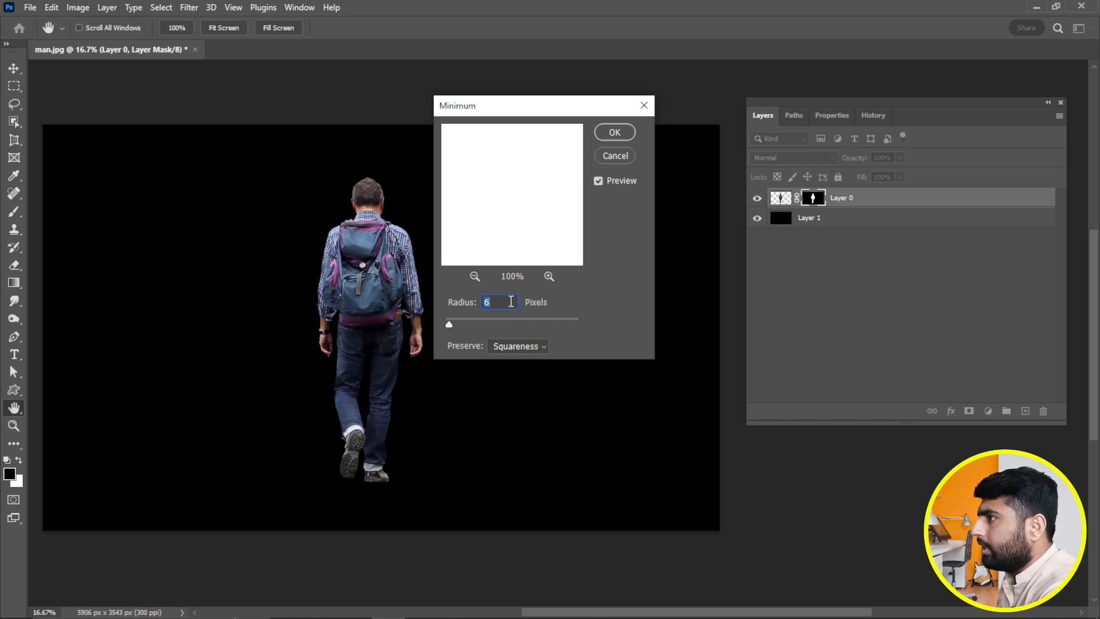
pyautogui.click(616, 132)
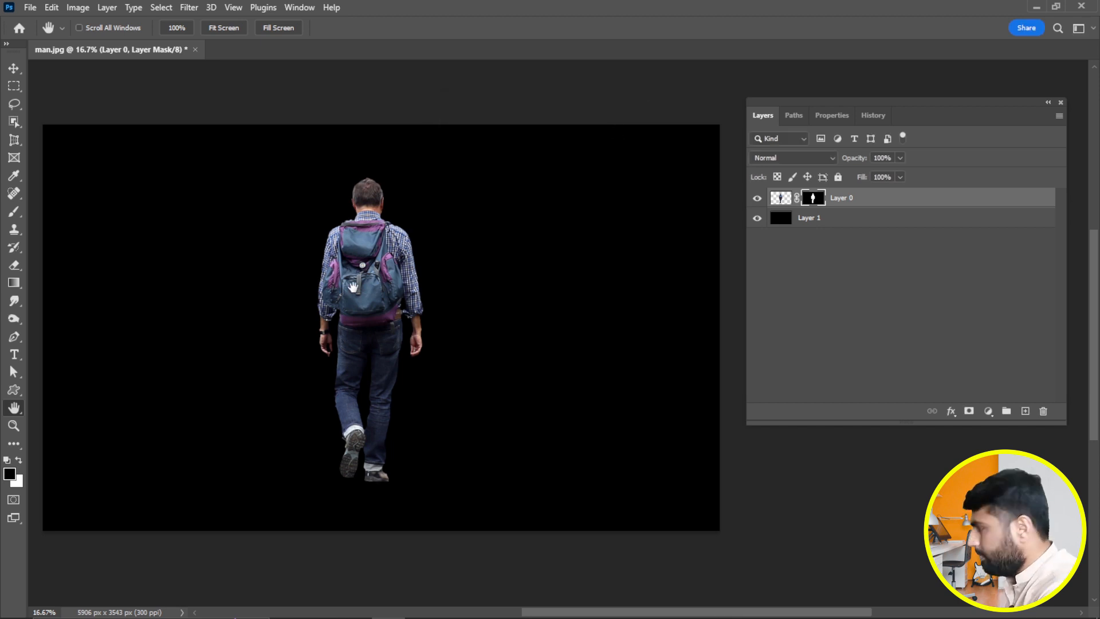
# - Paint white on Layer 0's mask with an 80 px brush to restore the fingertips of the man's left hand
pyautogui.press('z')
pyautogui.moveTo(386, 352); pyautogui.dragTo(407, 393)
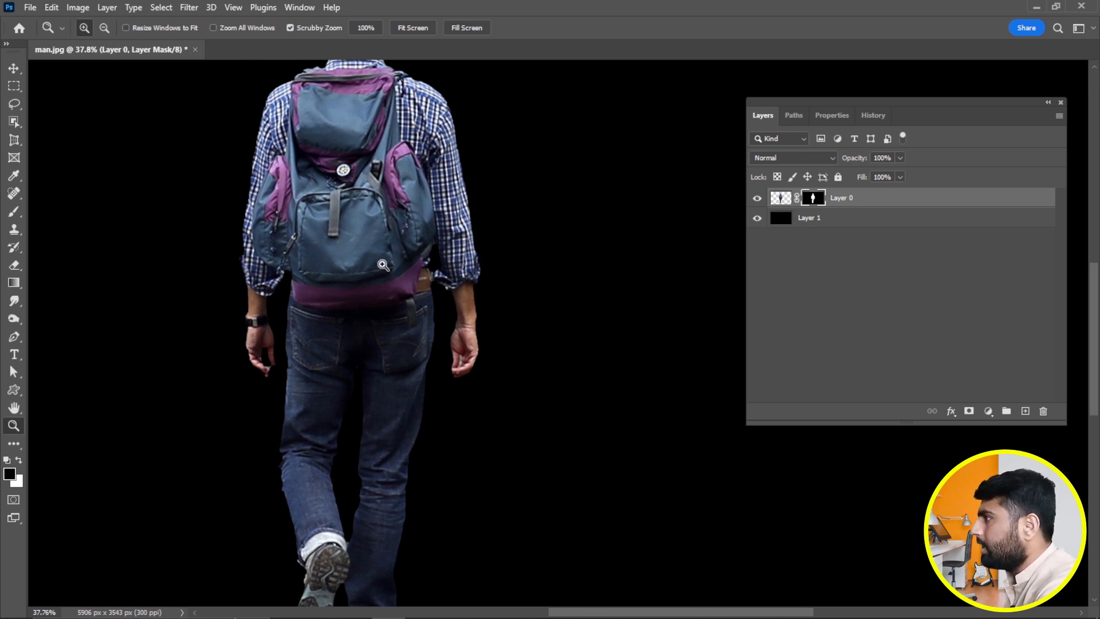
pyautogui.click(14, 212)
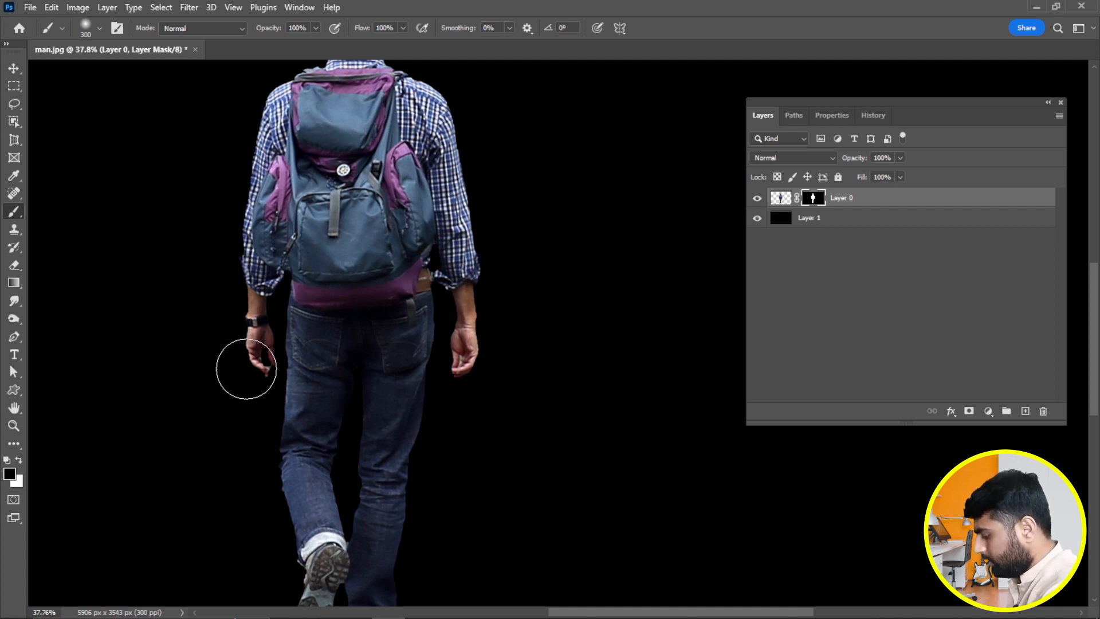
pyautogui.click(19, 461)
pyautogui.press('[')
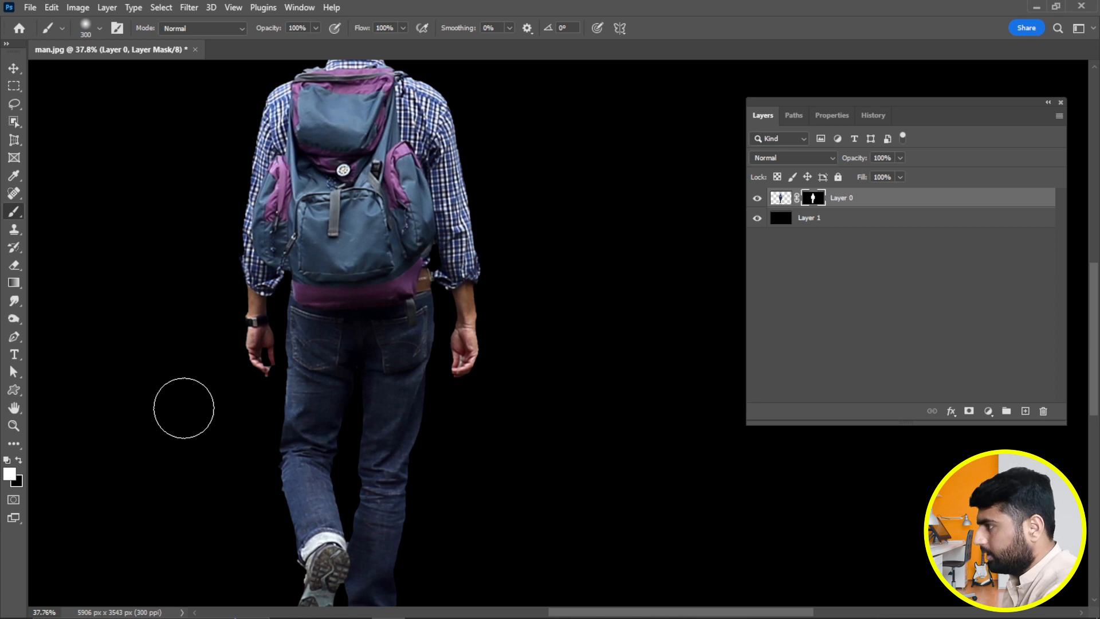
pyautogui.press('[')
pyautogui.press('[')
pyautogui.press('[')
pyautogui.press('[')
pyautogui.press('[')
pyautogui.press('[')
pyautogui.press('[')
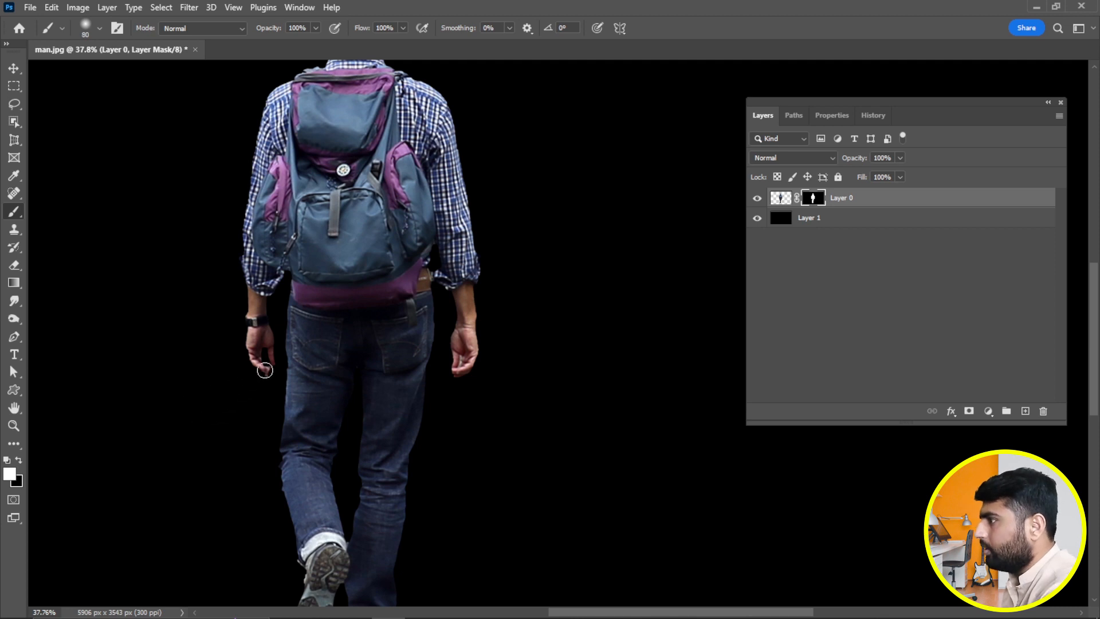
pyautogui.moveTo(268, 369)
pyautogui.mouseDown()
pyautogui.moveTo(259, 373)
pyautogui.moveTo(250, 341)
pyautogui.moveTo(248, 371)
pyautogui.moveTo(245, 351)
pyautogui.moveTo(260, 363)
pyautogui.mouseUp()
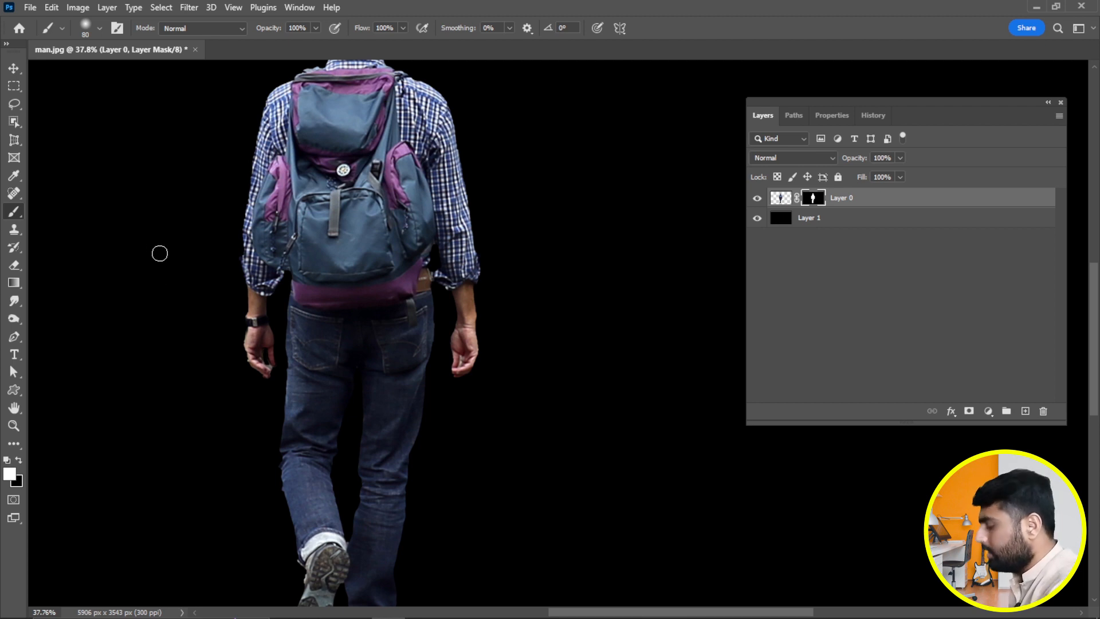
# - Revert the image to the Make Layer state using the document history
pyautogui.hotkey('ctrl', '-')
pyautogui.hotkey('ctrl', '-')
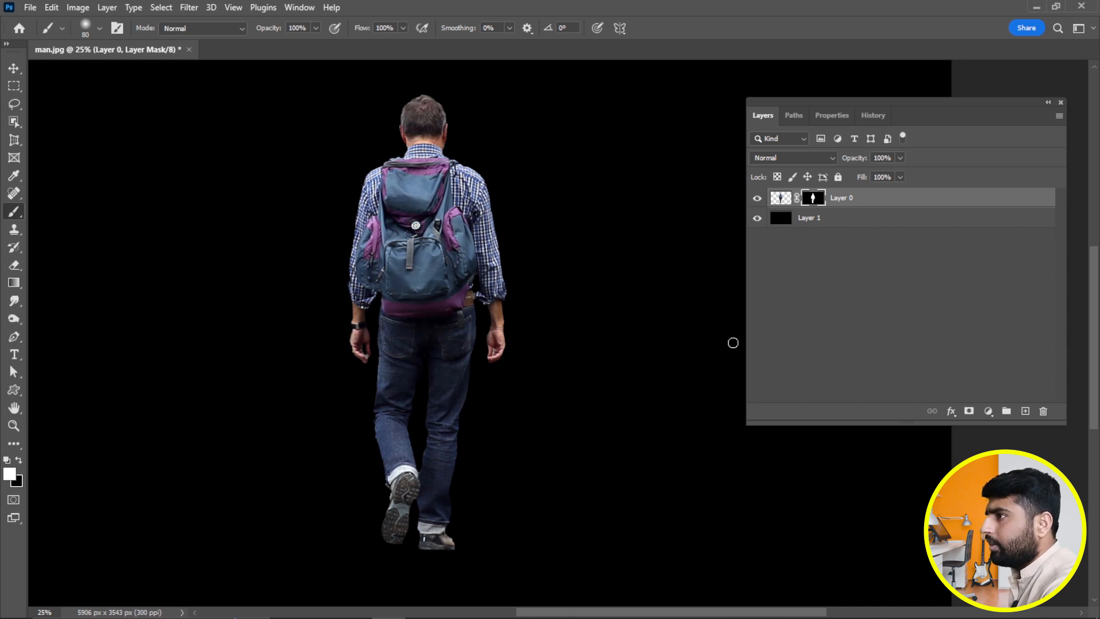
pyautogui.click(872, 115)
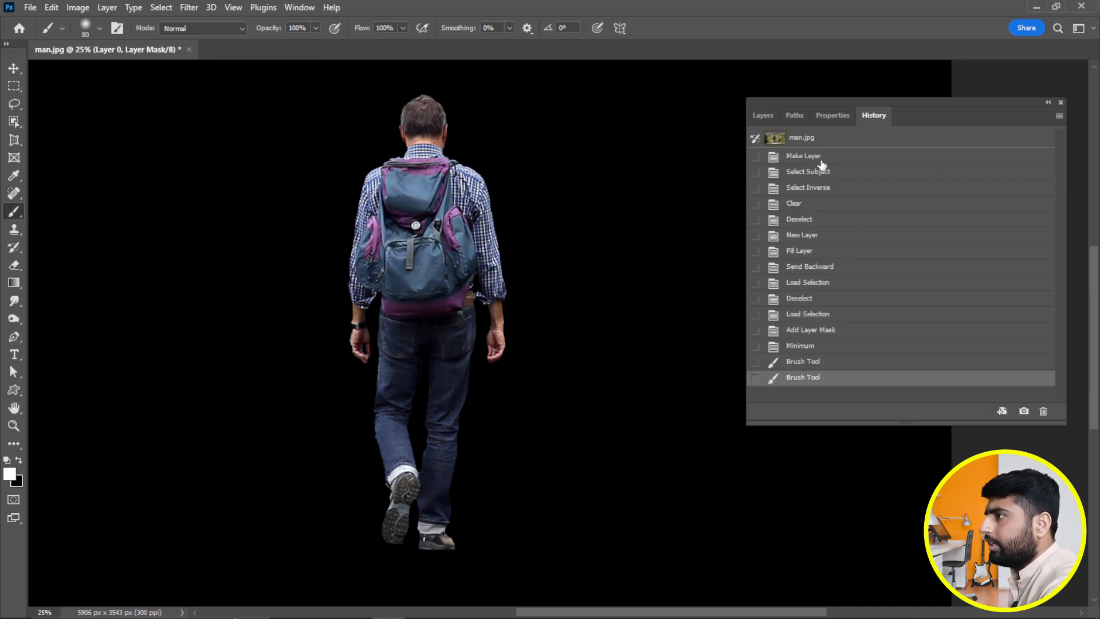
pyautogui.click(818, 160)
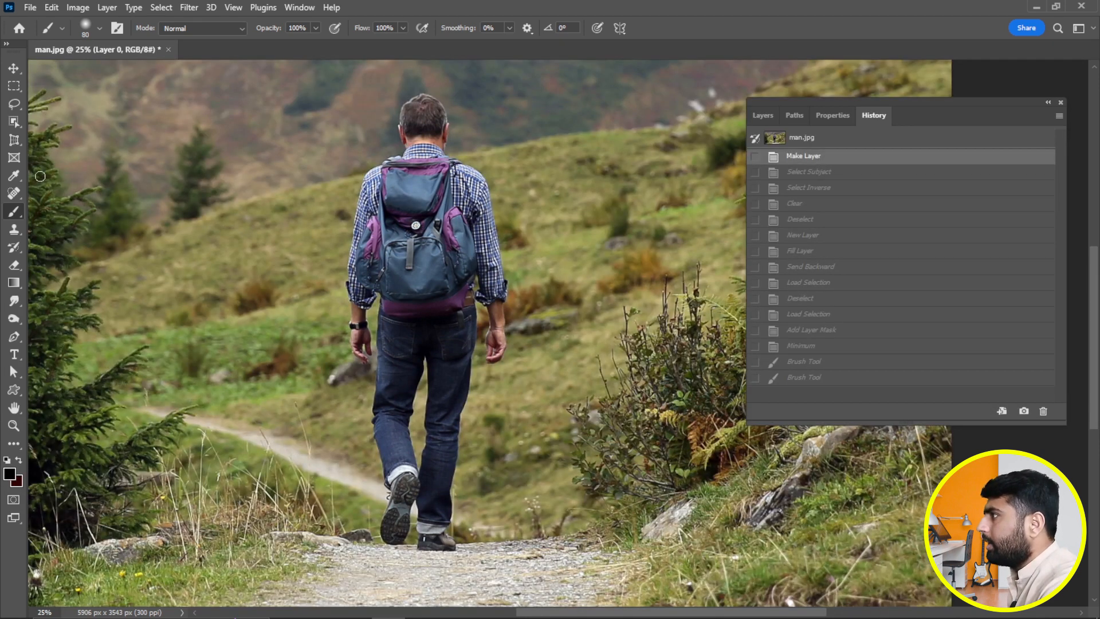
# - Outline a narrow rectangle about 65 × 1825 px from the man's head to his lower leg with the Object Selection Tool
pyautogui.click(13, 122)
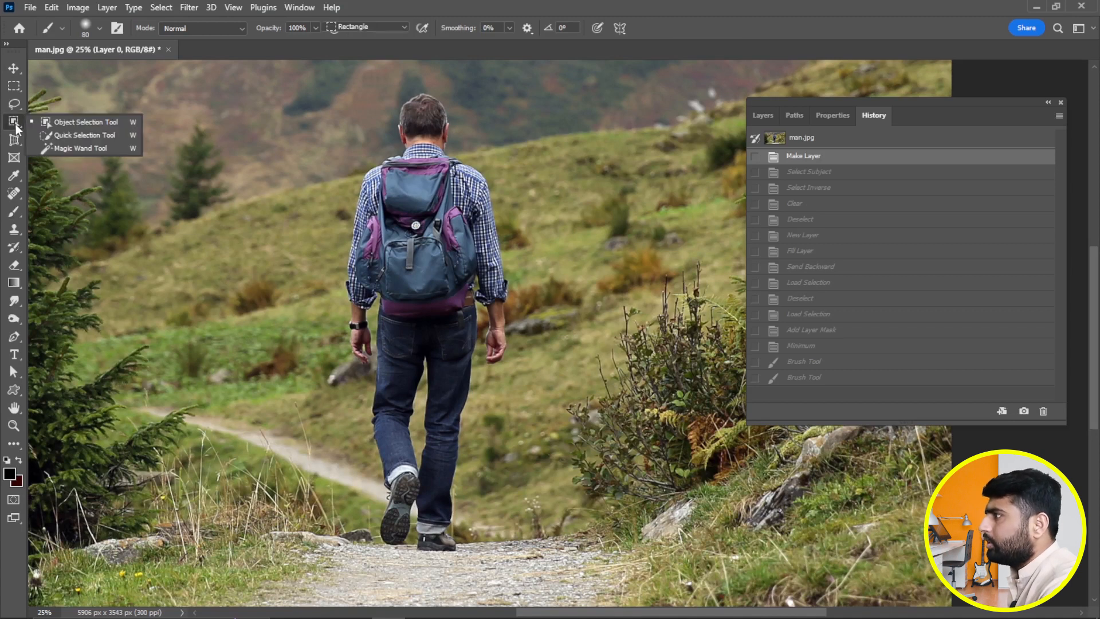
pyautogui.click(73, 123)
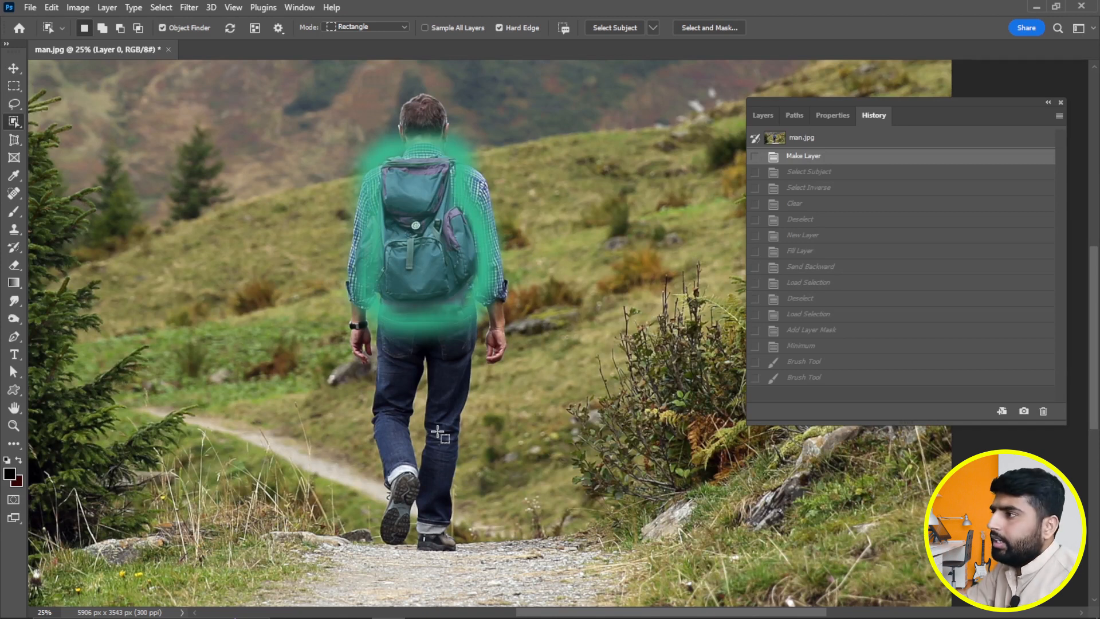
pyautogui.moveTo(428, 119); pyautogui.dragTo(437, 432)
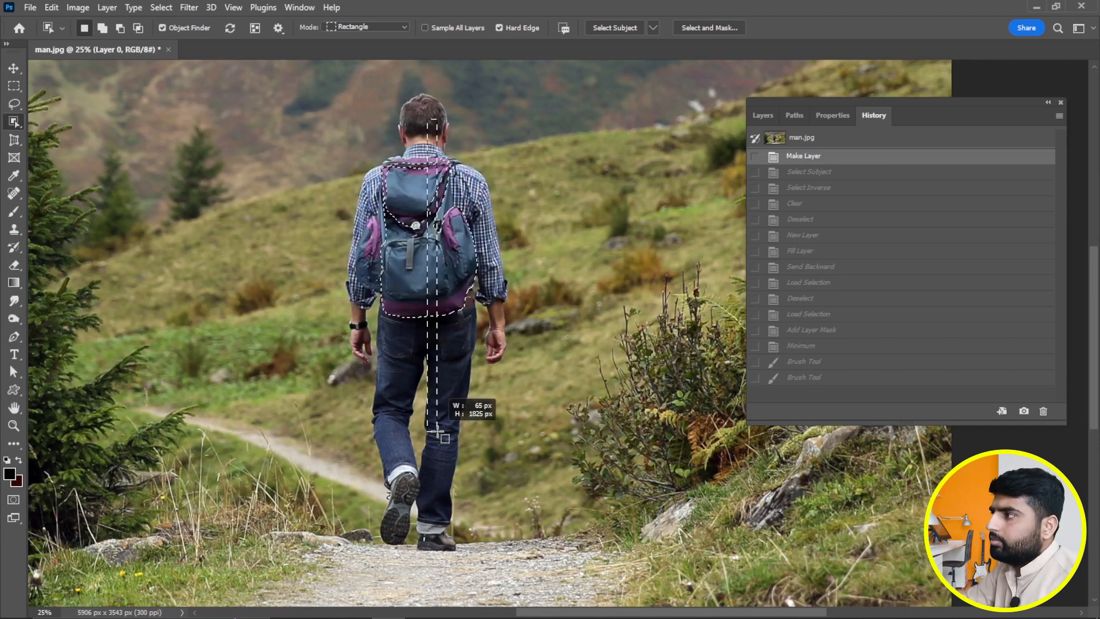